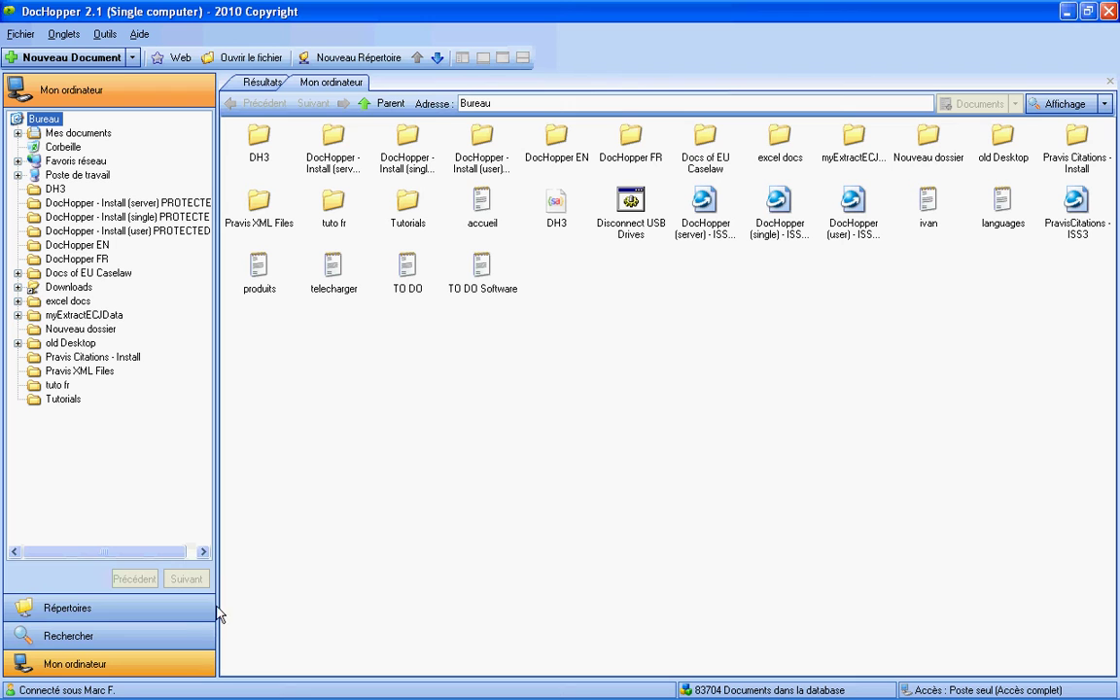
View the document directories, return to the computer's files and open the telecharger text file from the Bureau folder
left_click(124, 612)
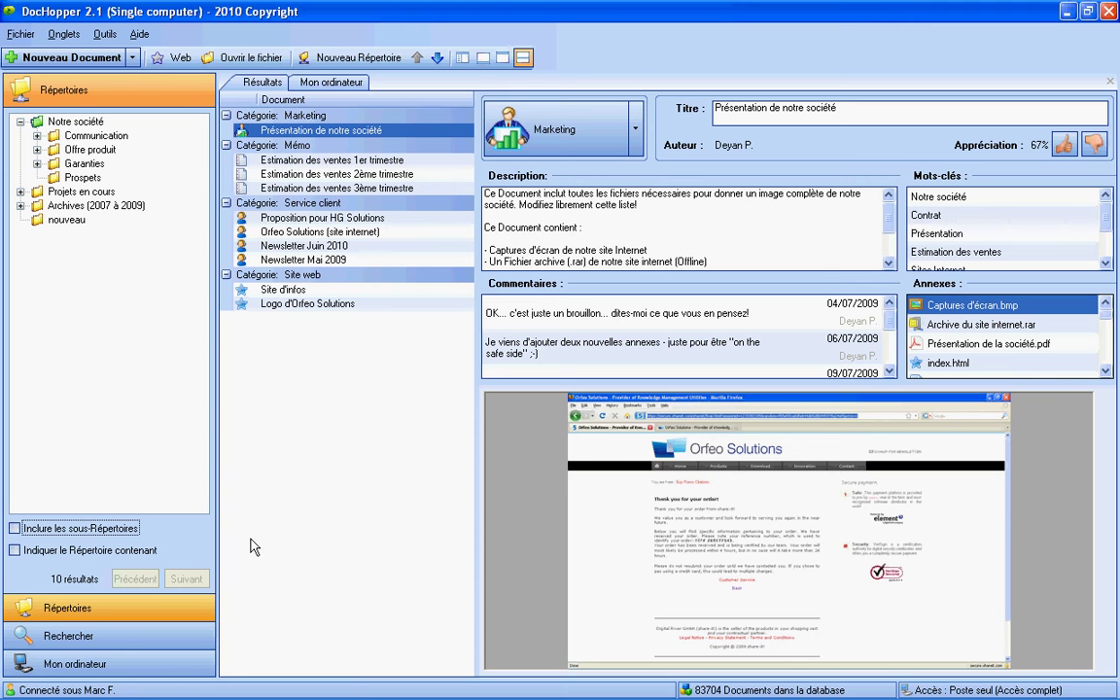
left_click(131, 665)
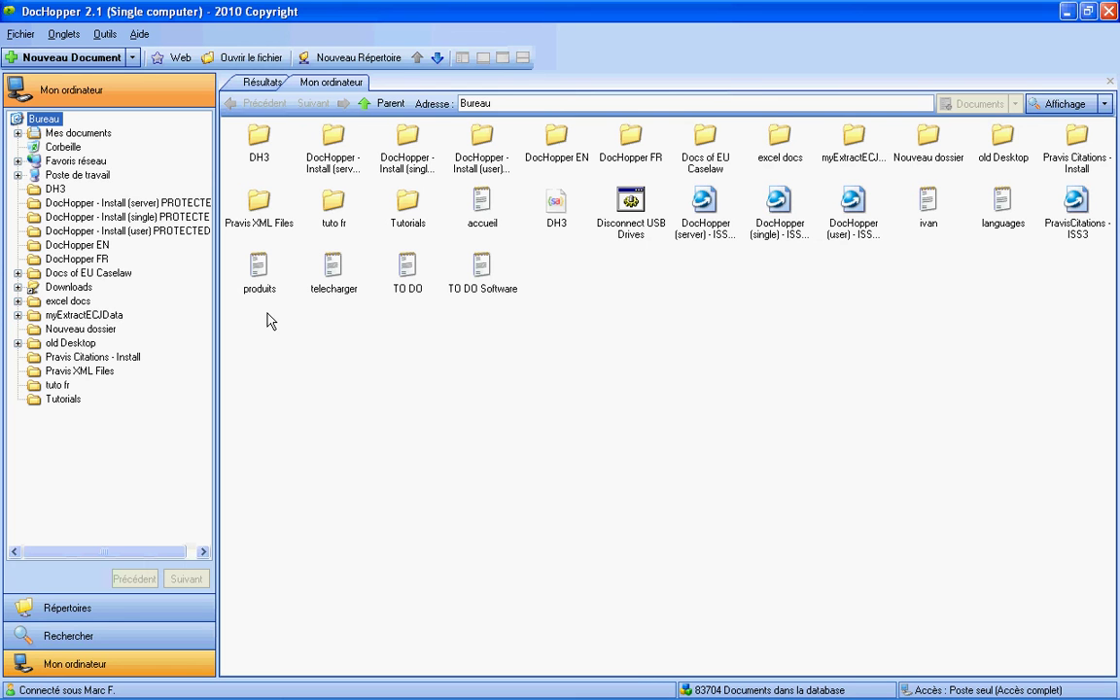
double_click(333, 272)
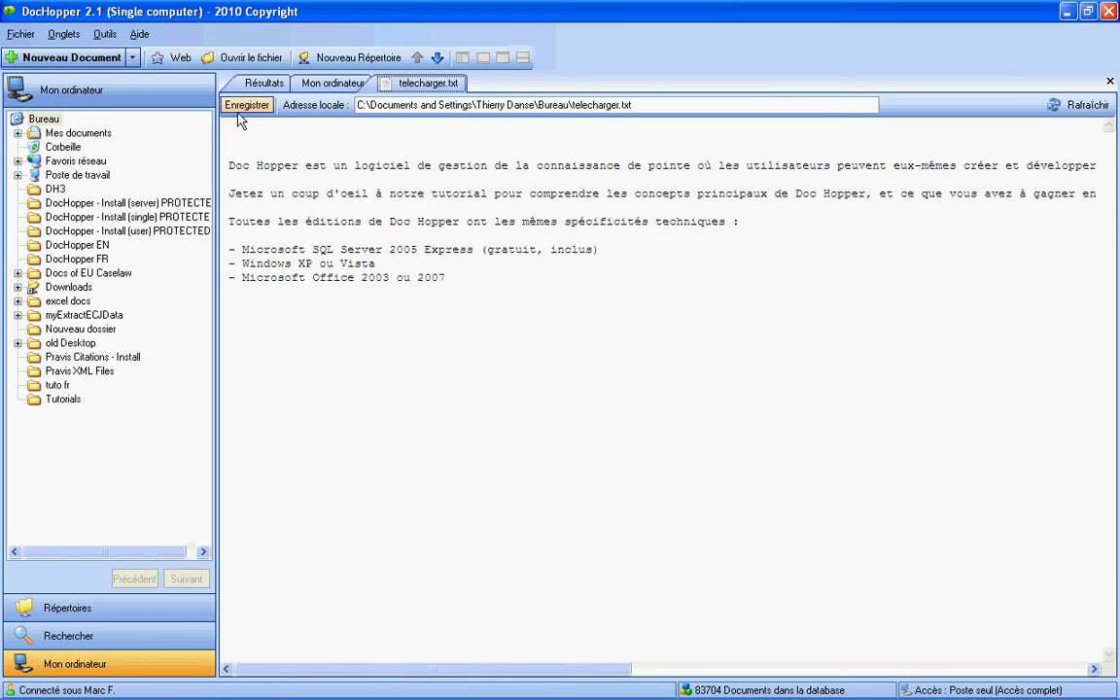
Start a new document from the telecharger file in the Bureau folder
left_click(334, 83)
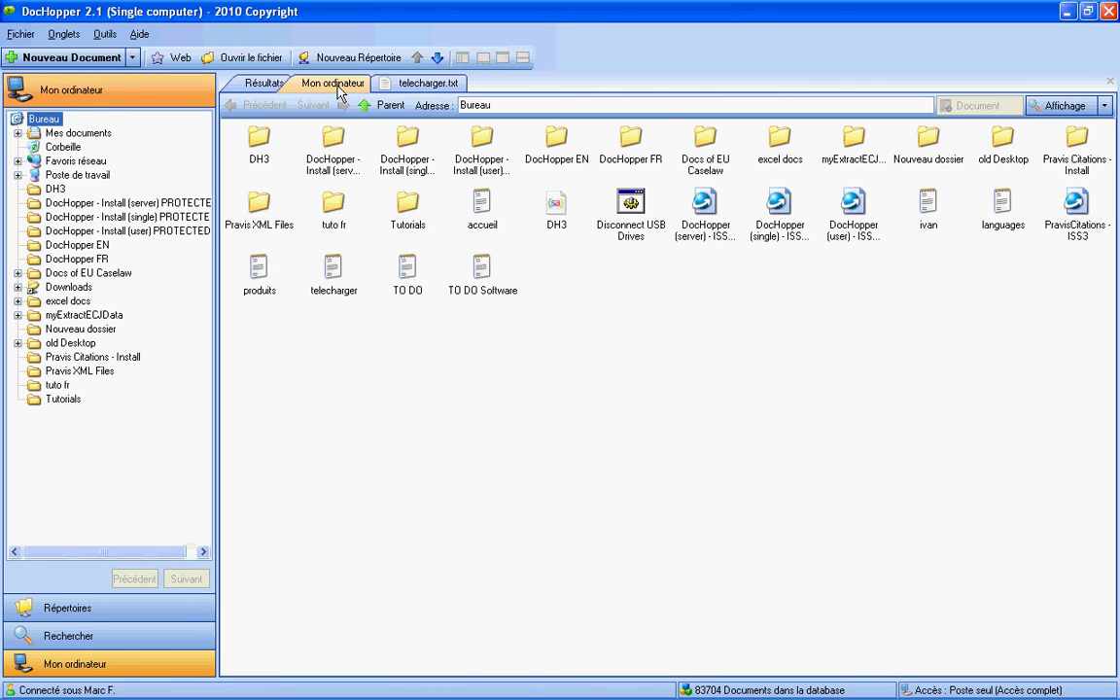
left_click(342, 277)
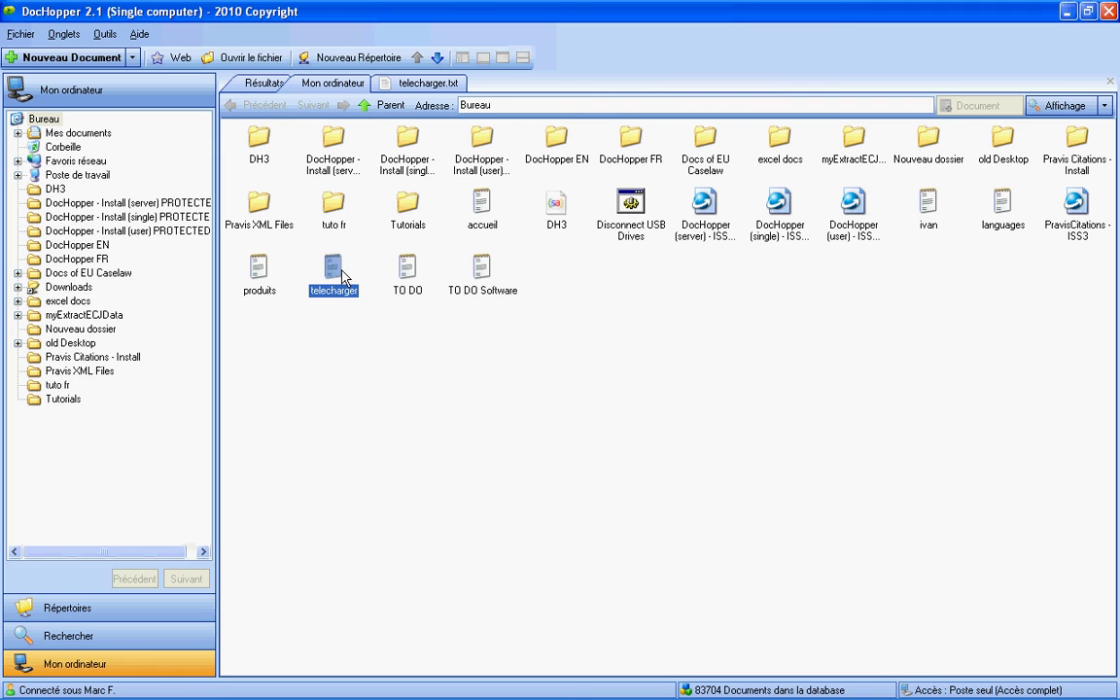
right_click(343, 277)
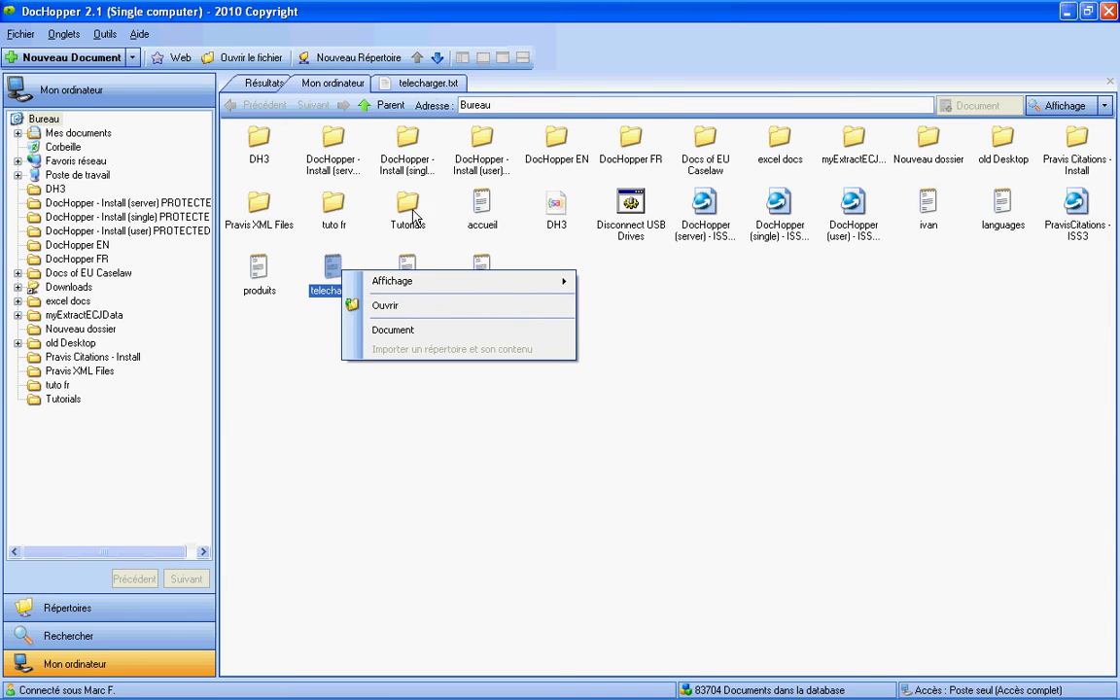
left_click(392, 332)
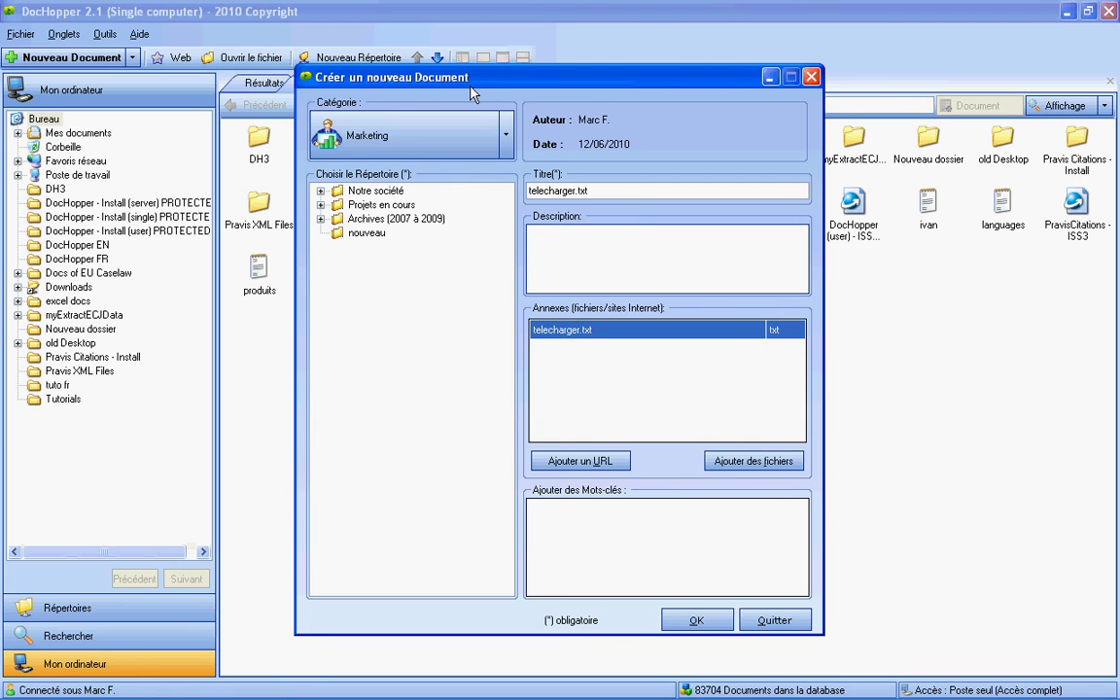
left_click_drag(470, 86, 593, 102)
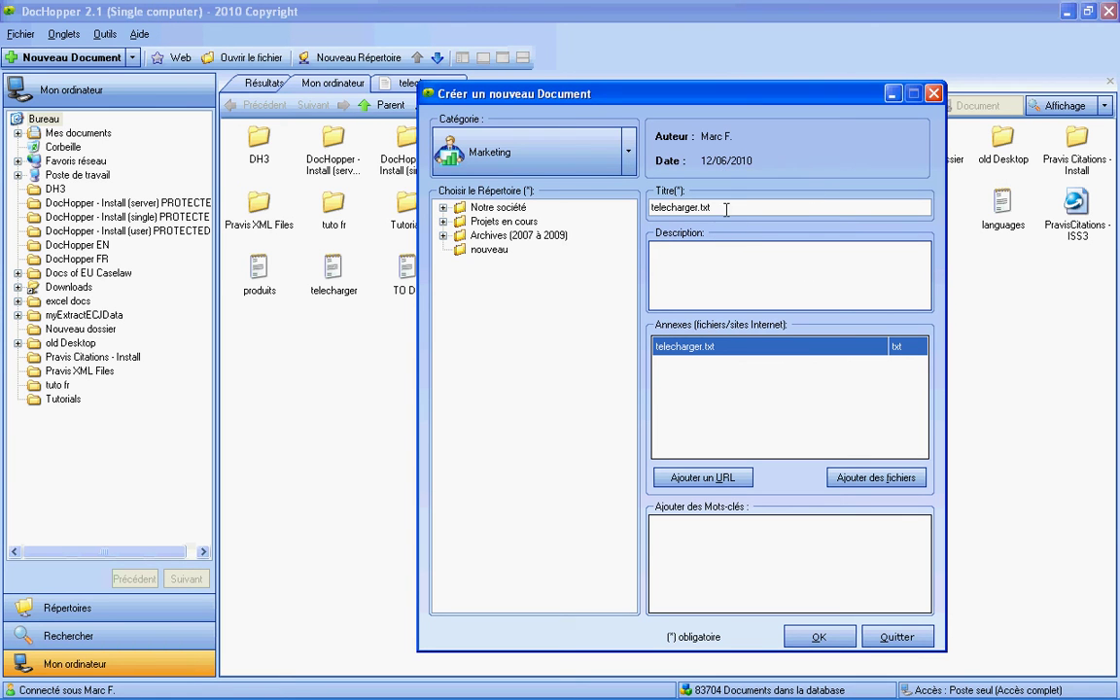
Title the new document "telecharger (site)" and save it in the nouveau directory
key("BackSpace")
key("BackSpace")
key("BackSpace")
key("BackSpace")
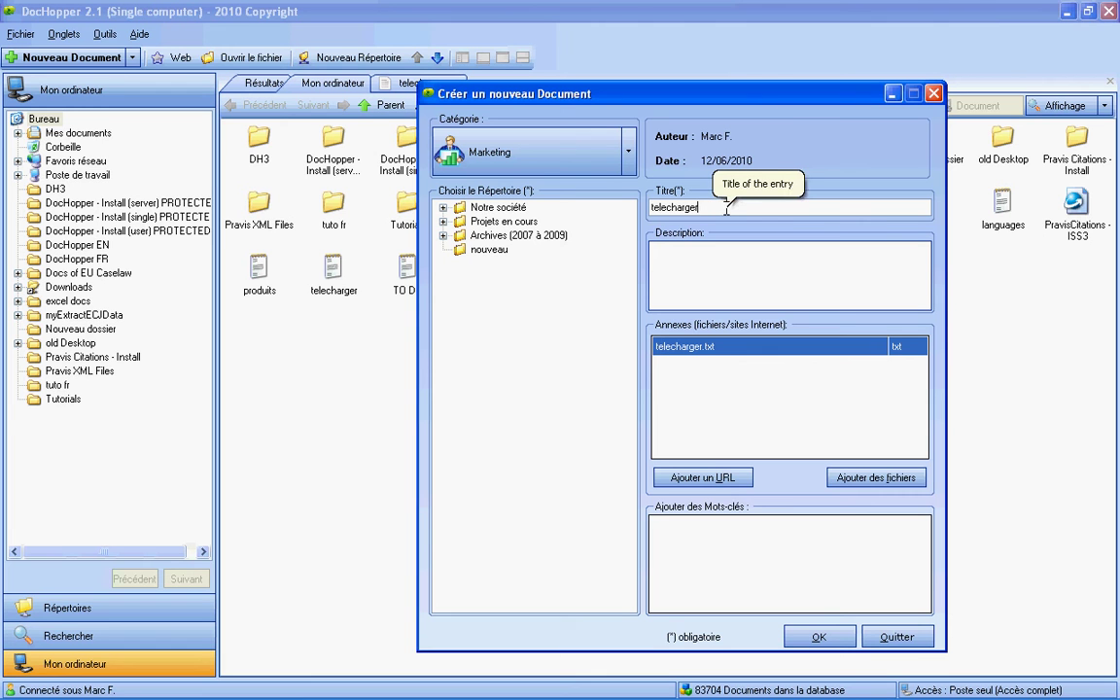
type("(site)")
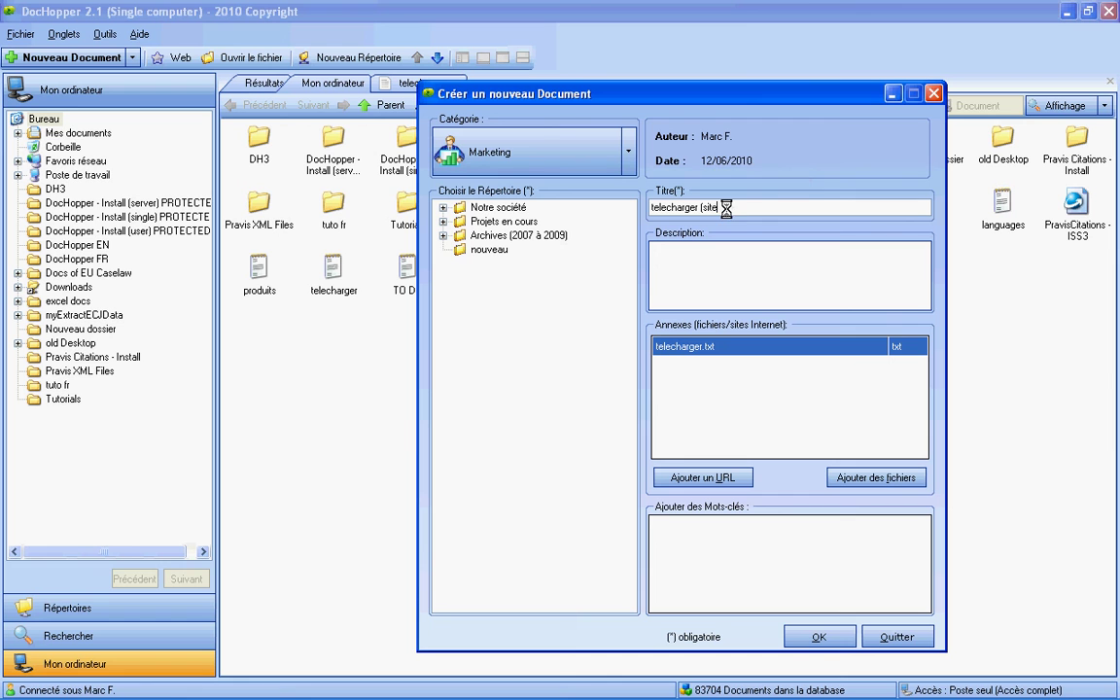
left_click(758, 282)
left_click(489, 252)
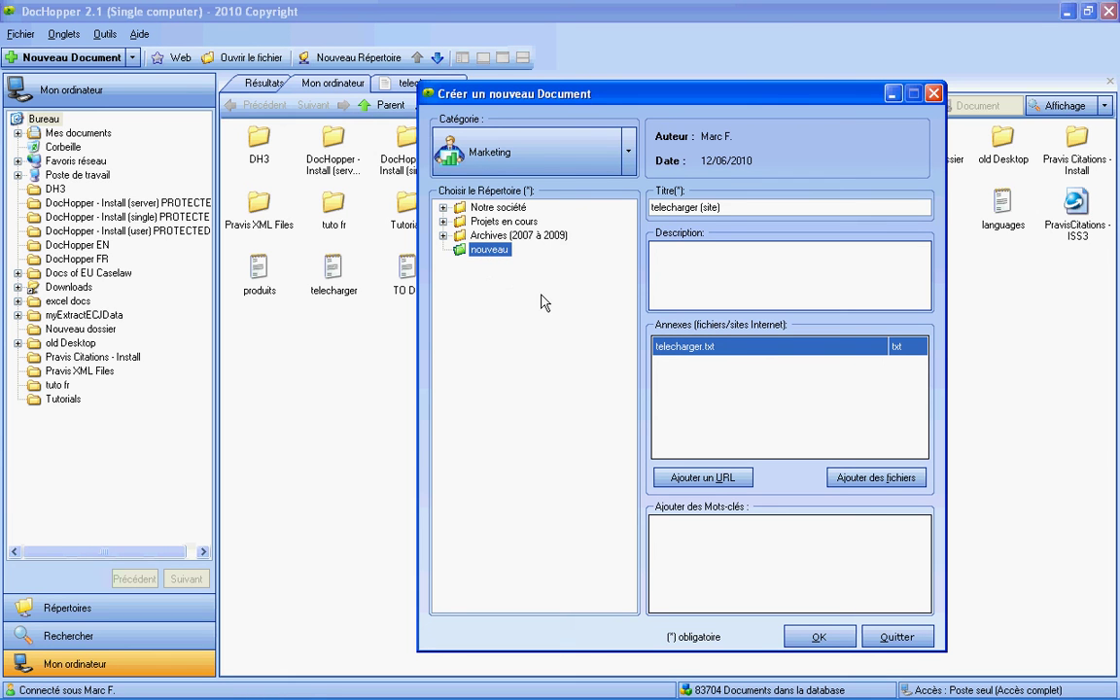
left_click(822, 637)
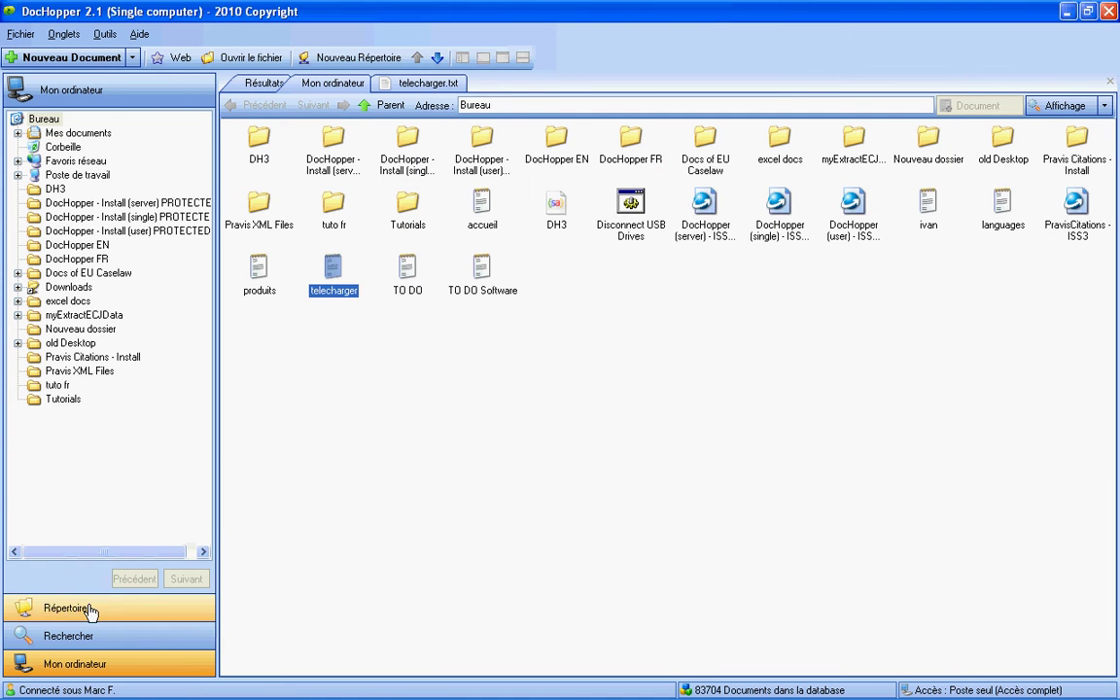
View the "telecharger (site)" document in the nouveau directory
left_click(86, 609)
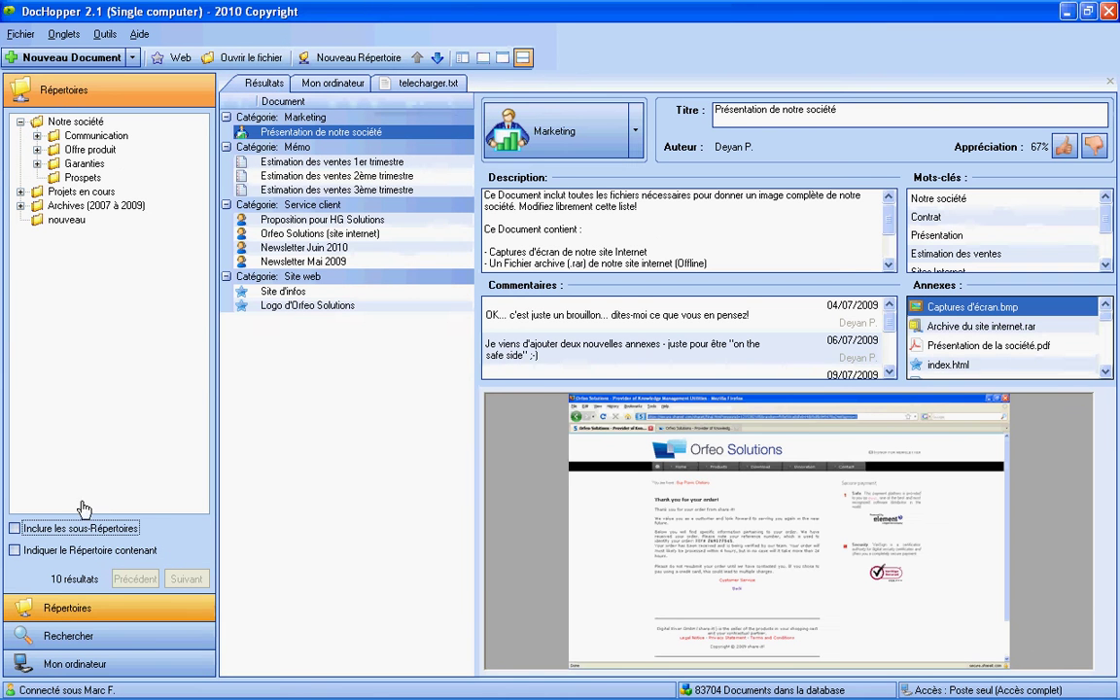
left_click(66, 220)
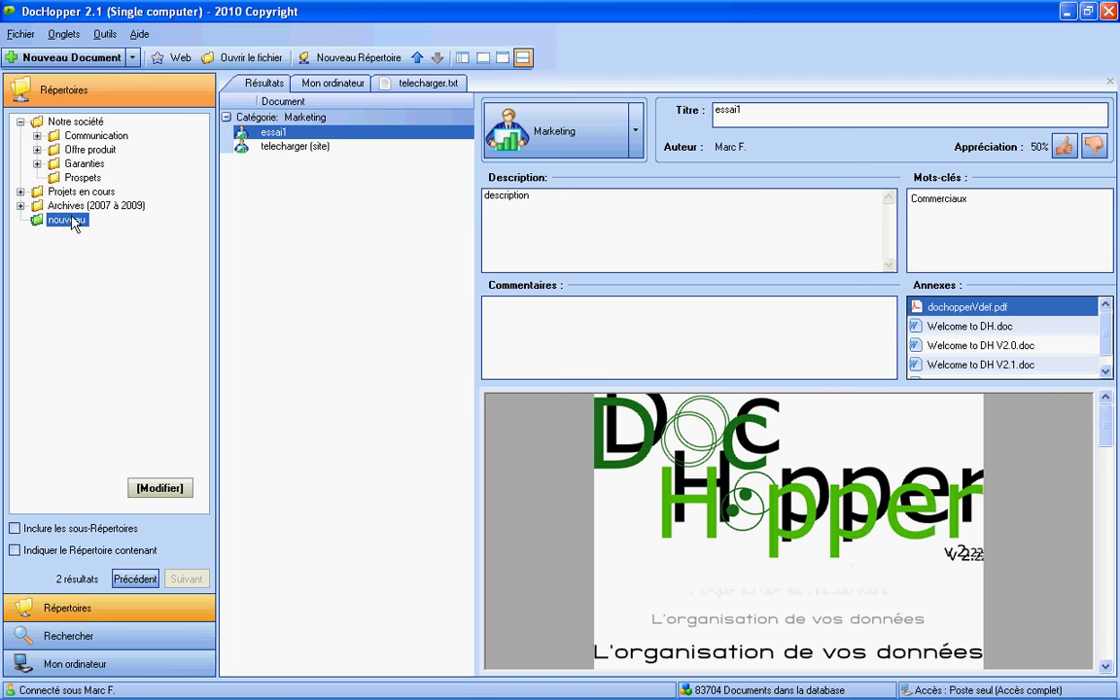
left_click(301, 150)
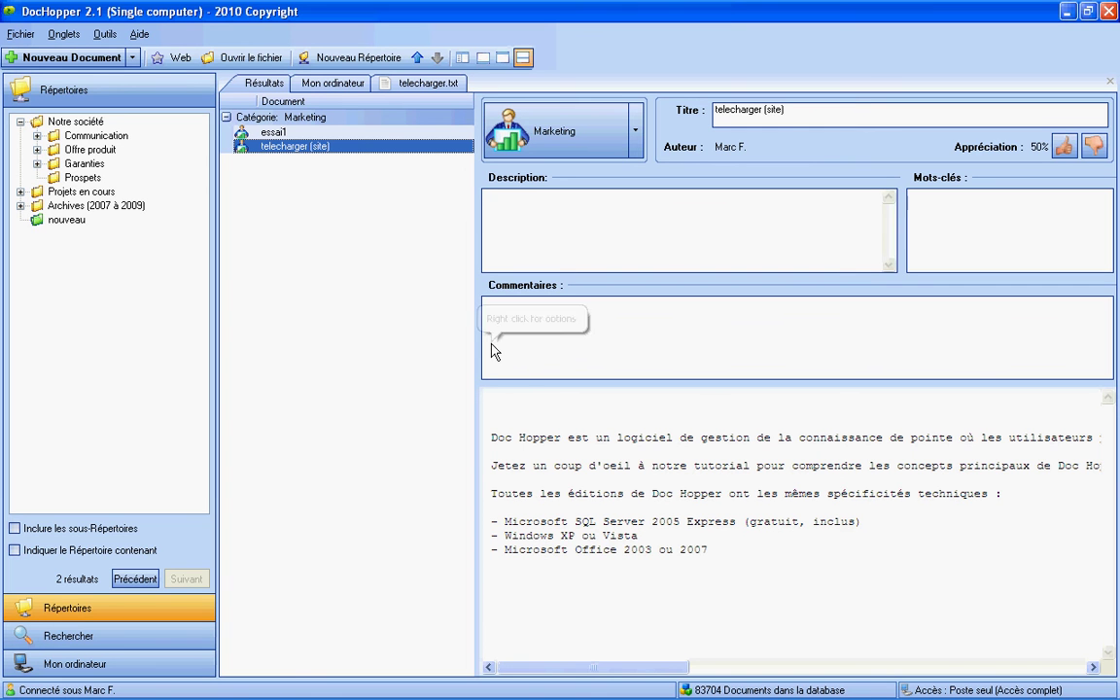
Start one Multi Annexes document from the accueil, produits and telecharger files in the Bureau folder
left_click(331, 88)
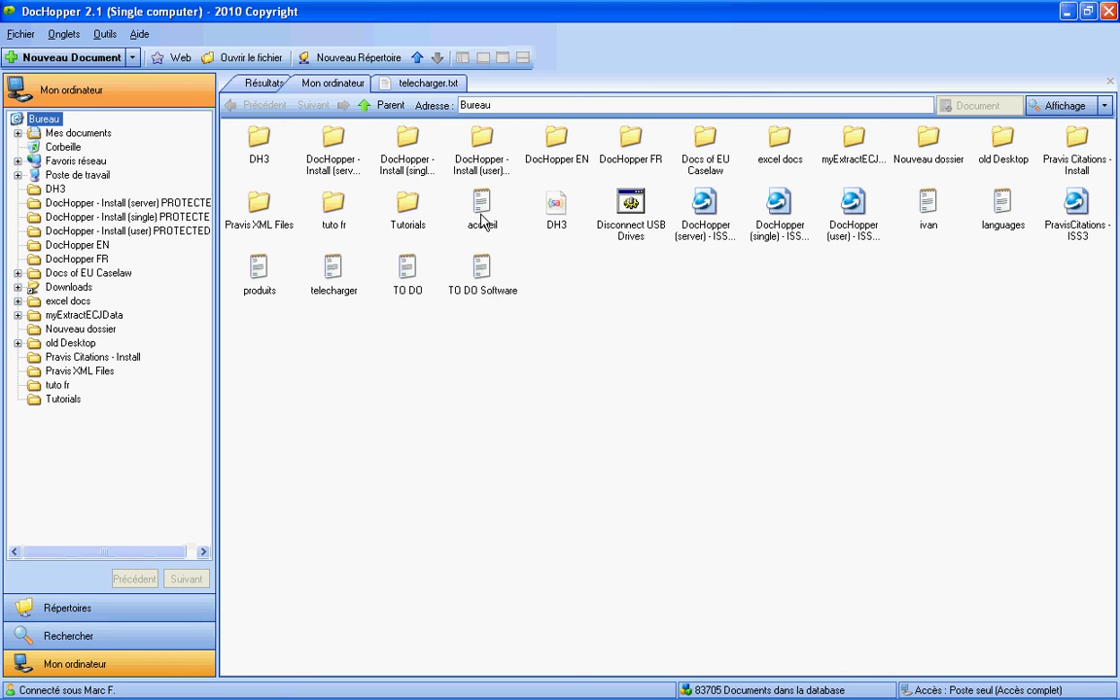
left_click(482, 222)
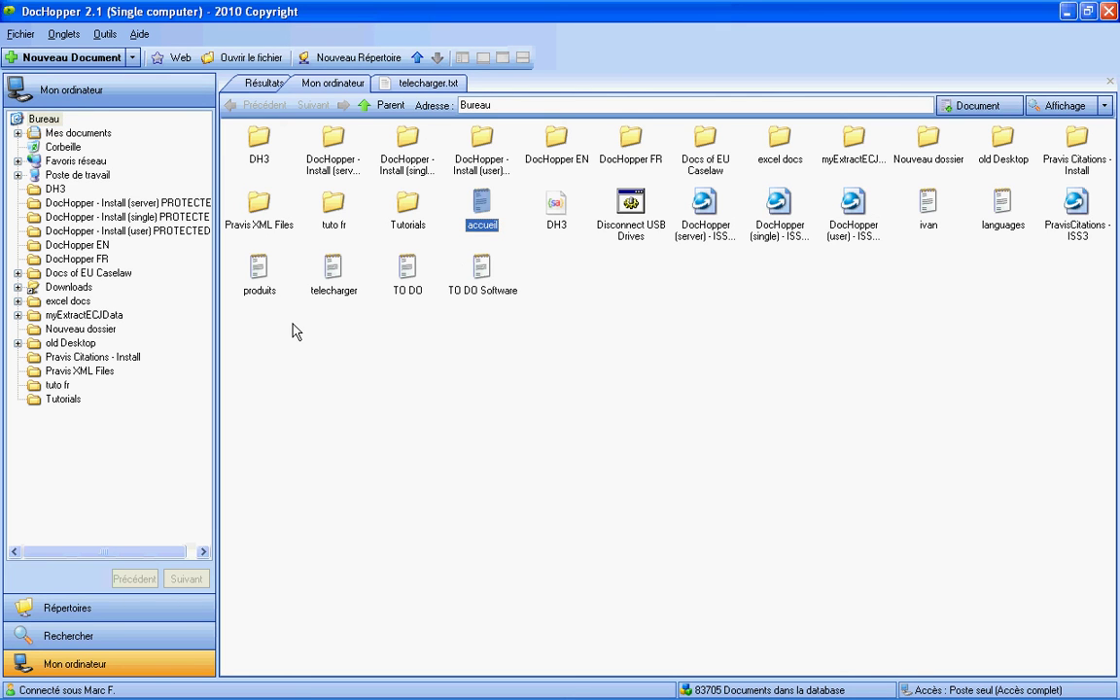
left_click(261, 280, "ctrl")
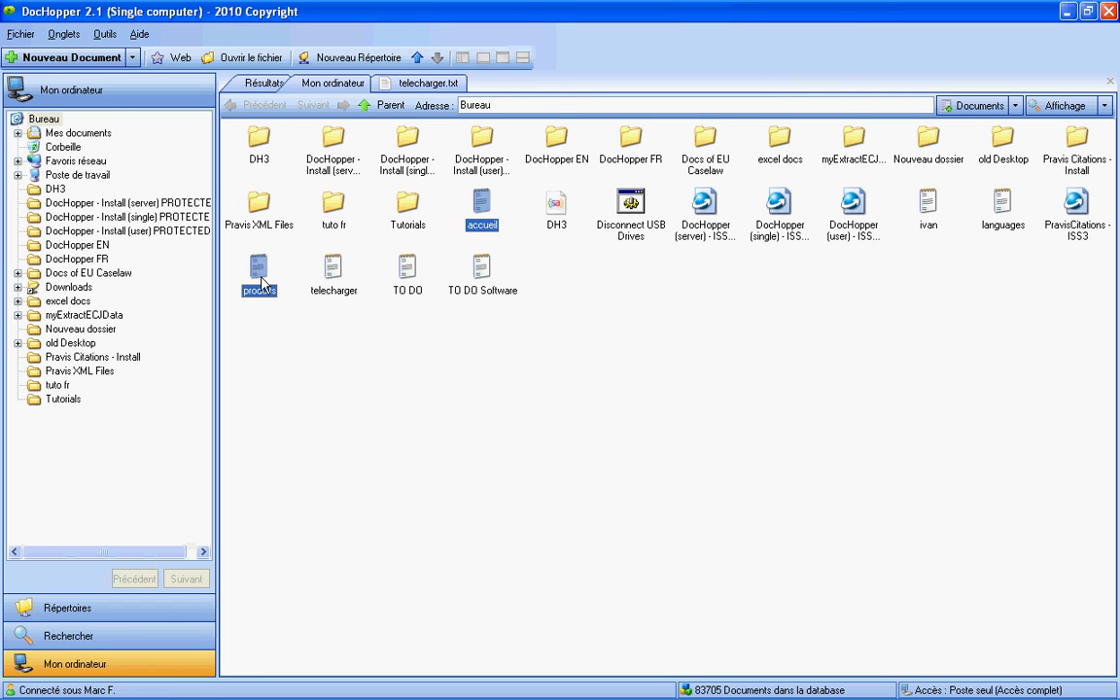
left_click(336, 291, "ctrl")
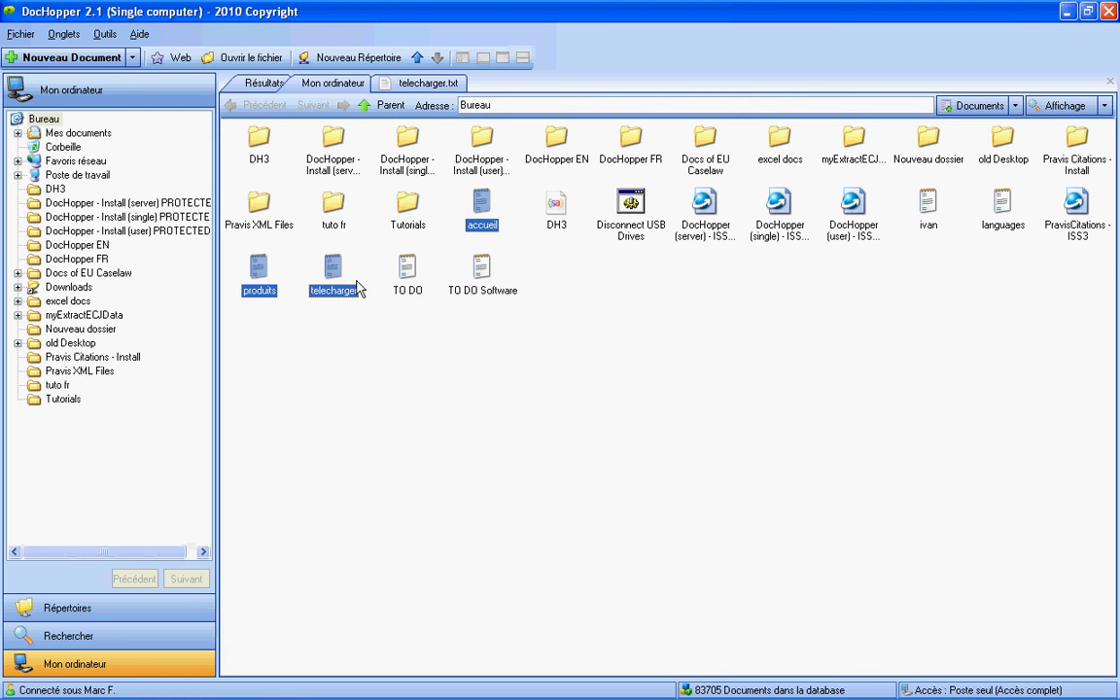
right_click(334, 275)
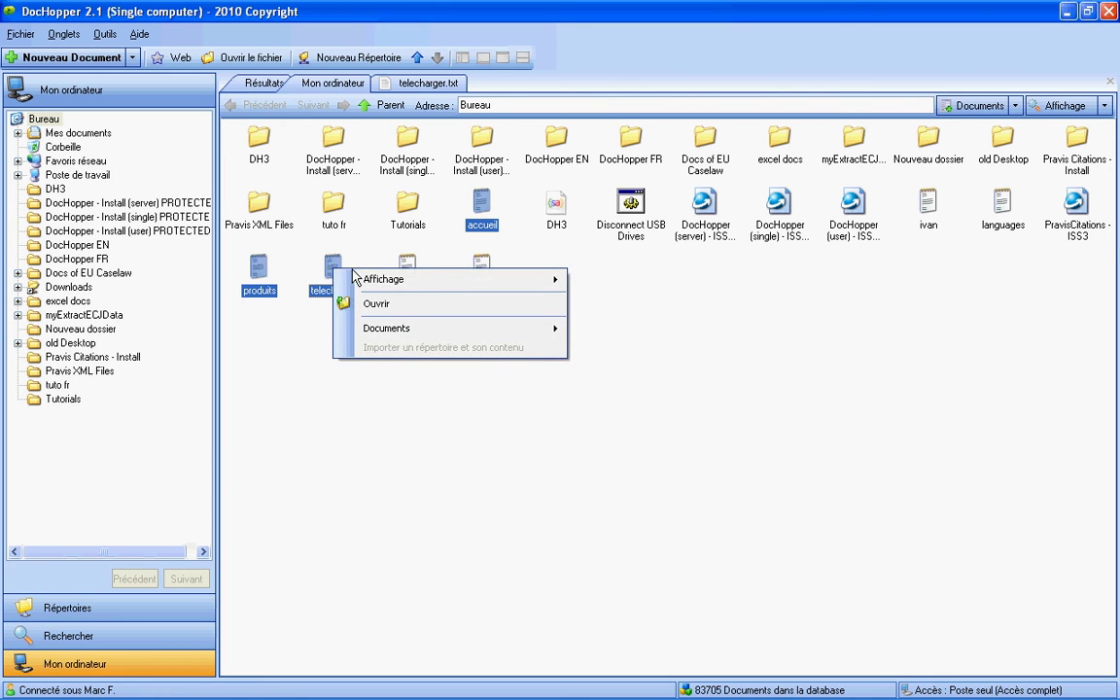
mouse_move(396, 337)
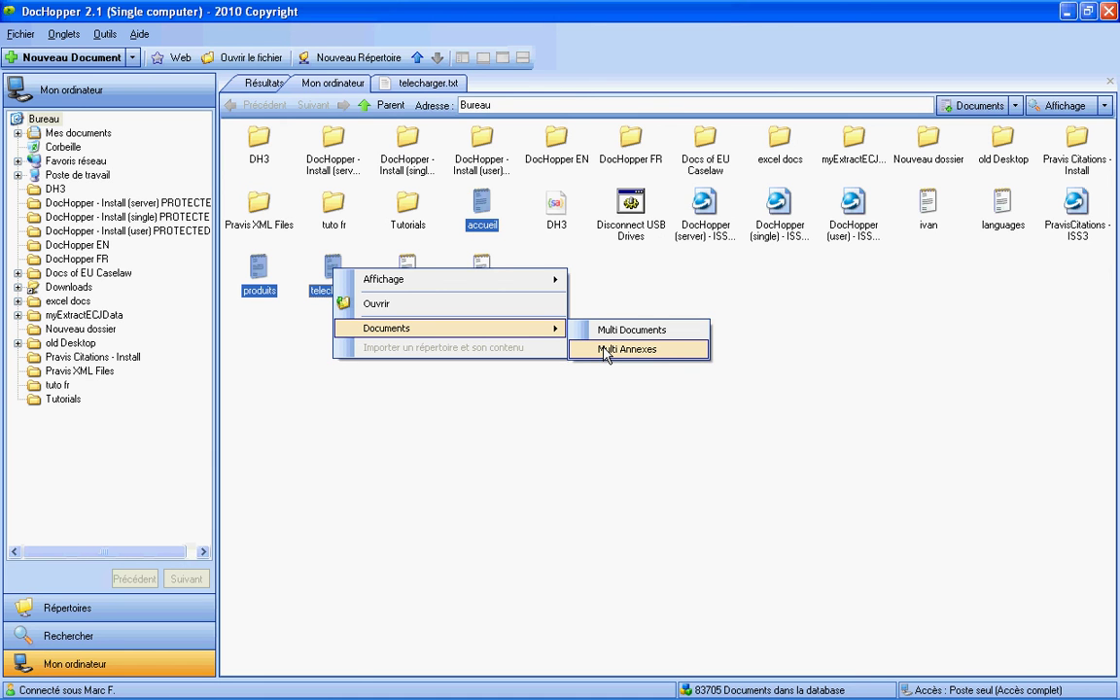
left_click(626, 349)
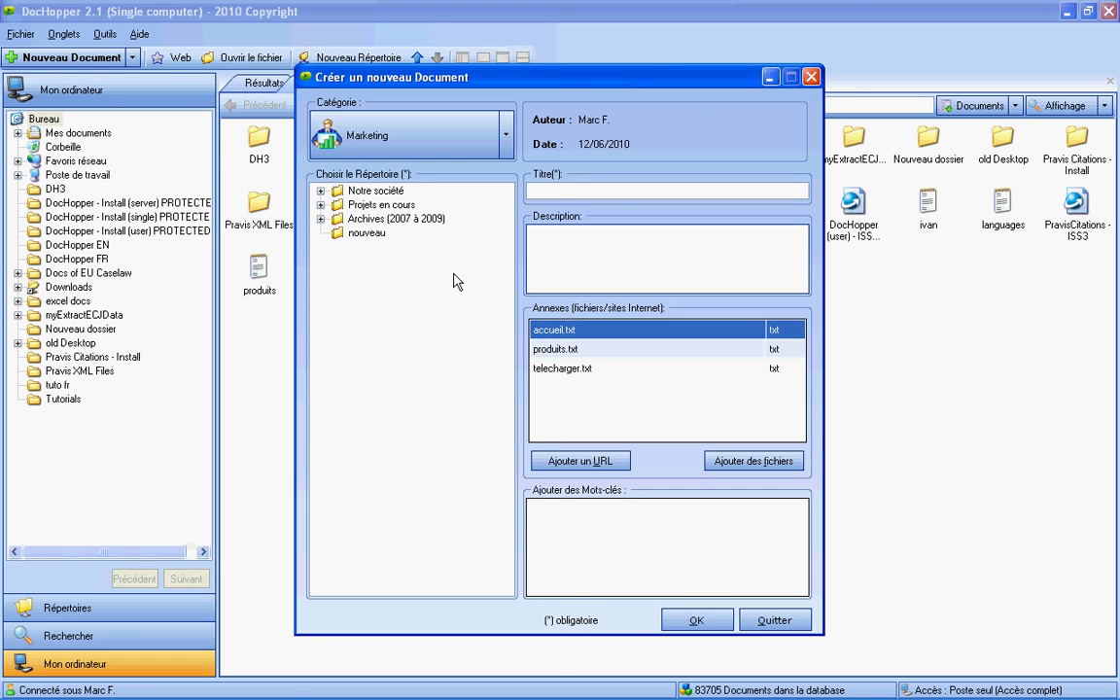
Assign the new document to the nouveau directory and title it "site internet"
left_click(367, 235)
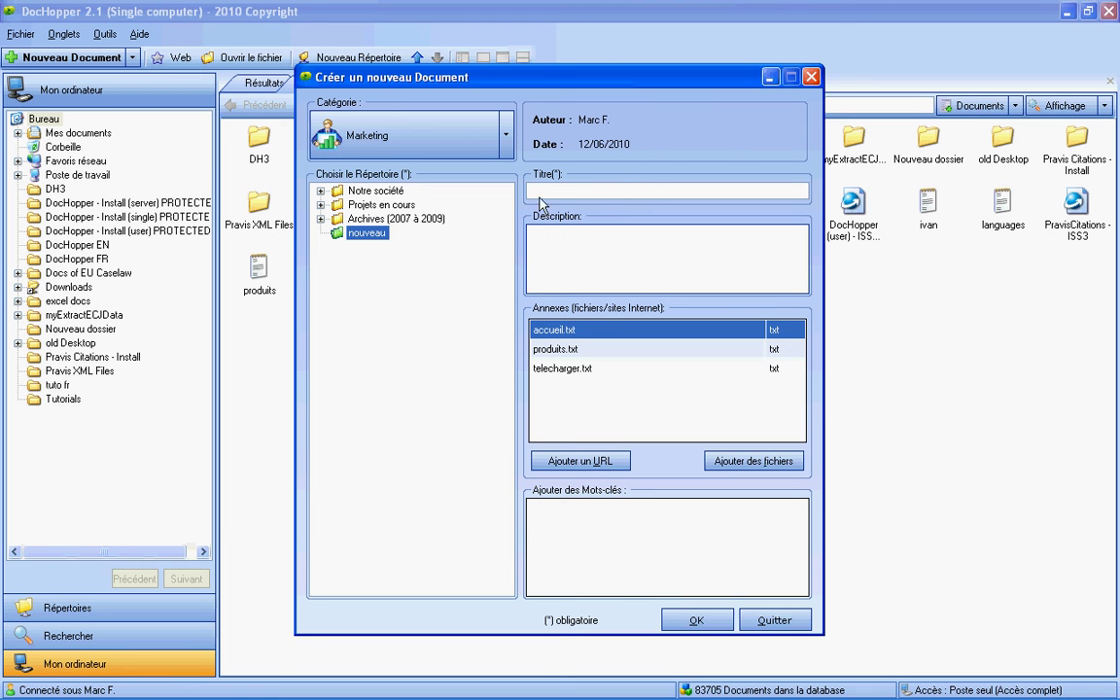
left_click(566, 191)
type("site internet")
Add dochopperVdef.pdf from the Public folder to the document's annexes, and remove it again
left_click(725, 458)
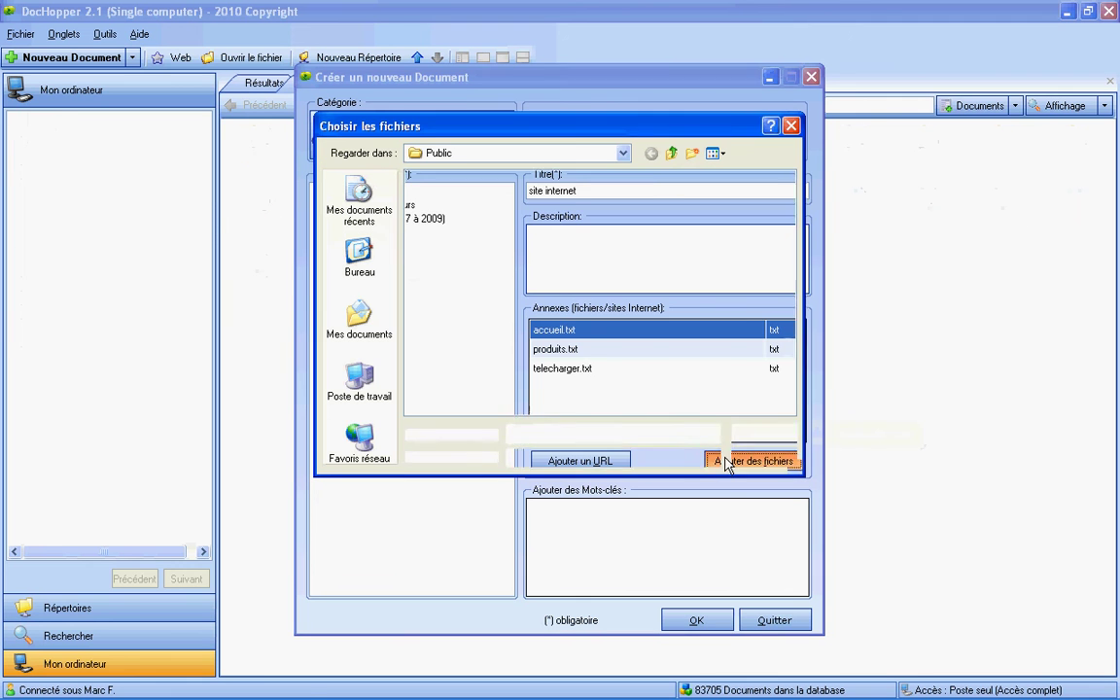
left_click(445, 268)
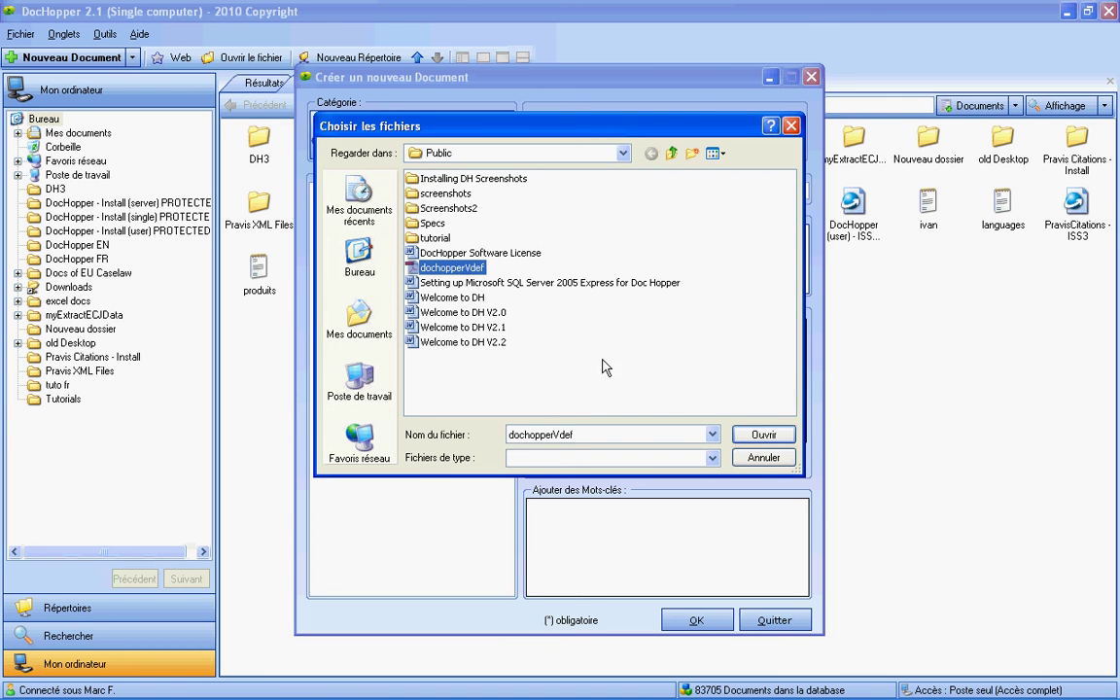
left_click(761, 434)
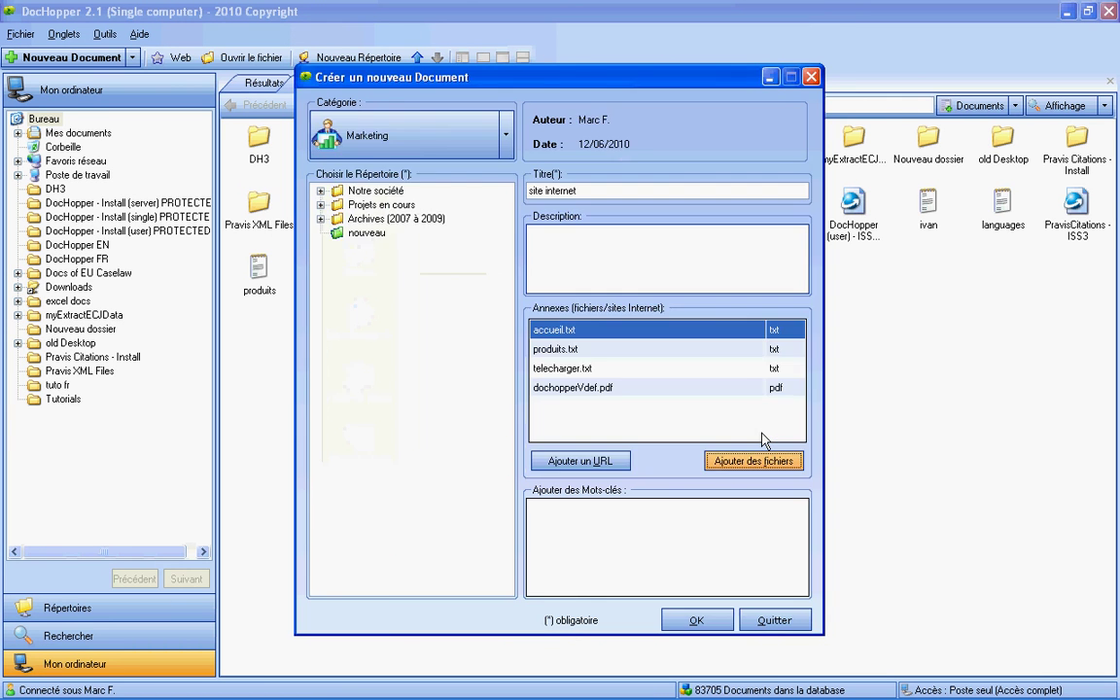
left_click(647, 389)
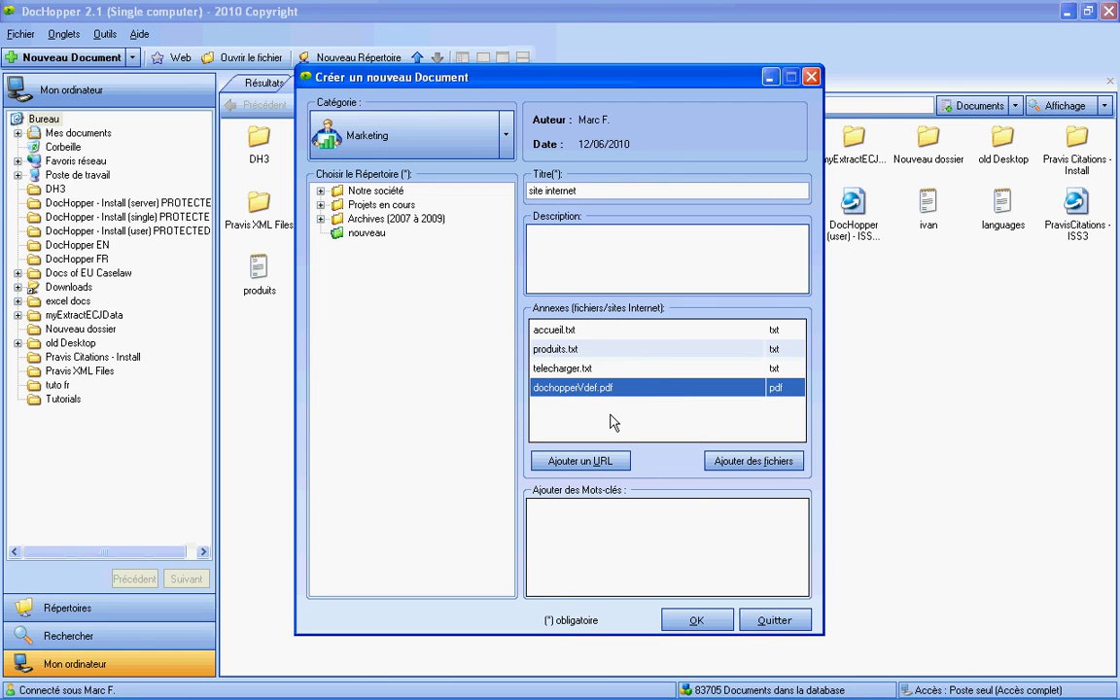
key("Delete")
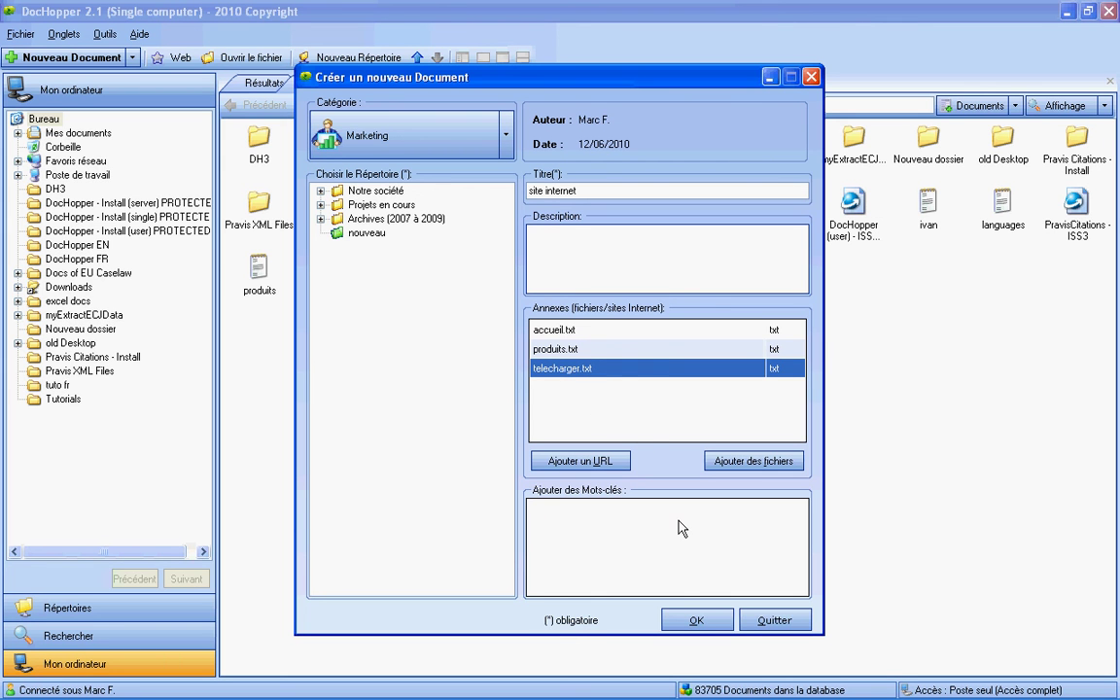
Save the "site internet" document and view it in the nouveau directory
left_click(695, 620)
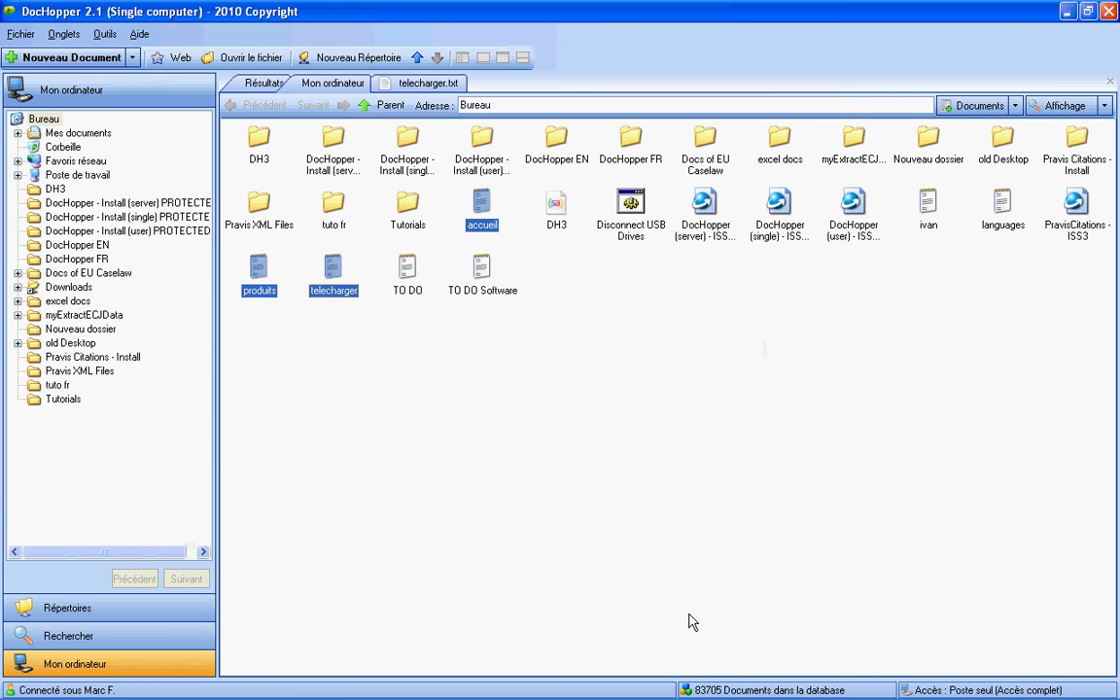
left_click(132, 610)
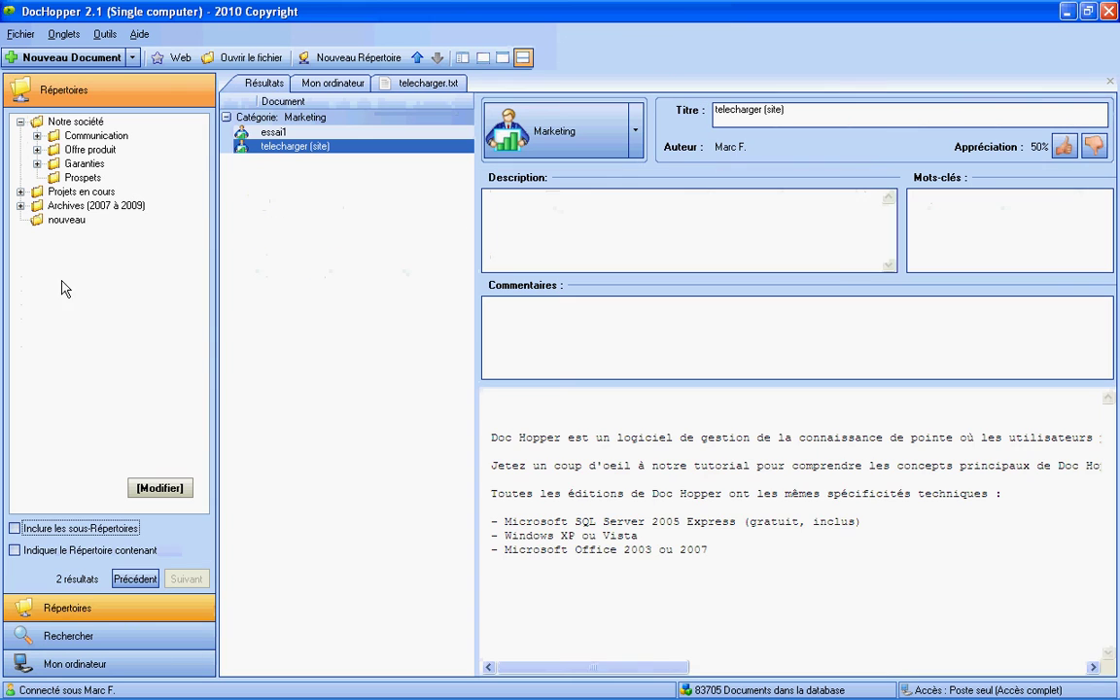
left_click(66, 219)
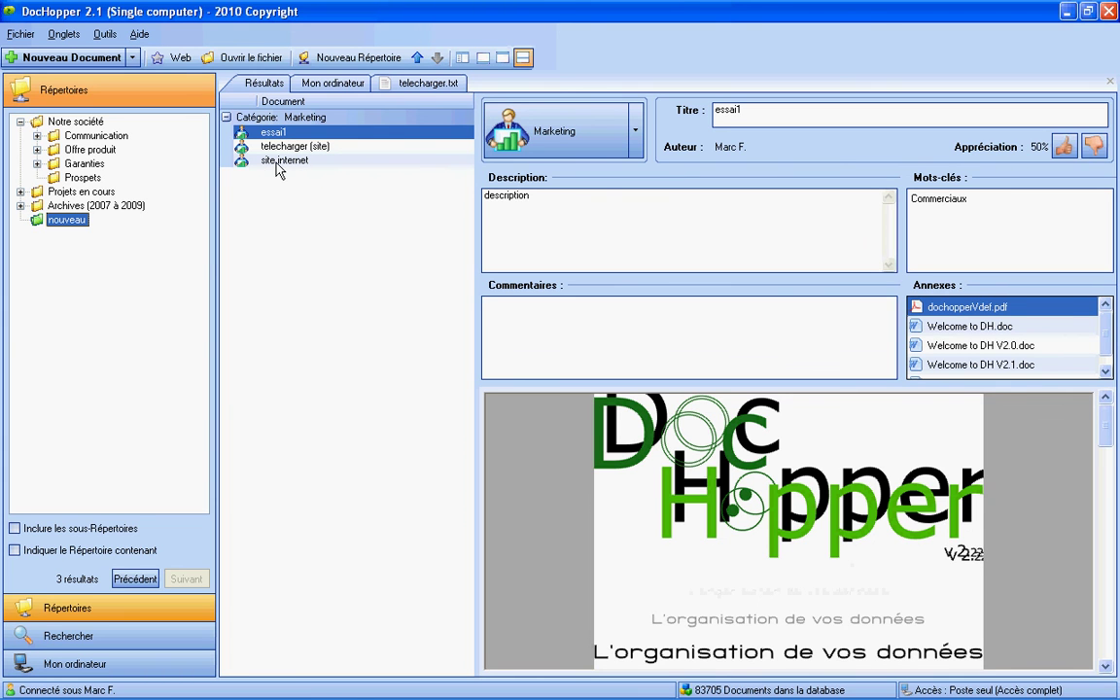
left_click(277, 162)
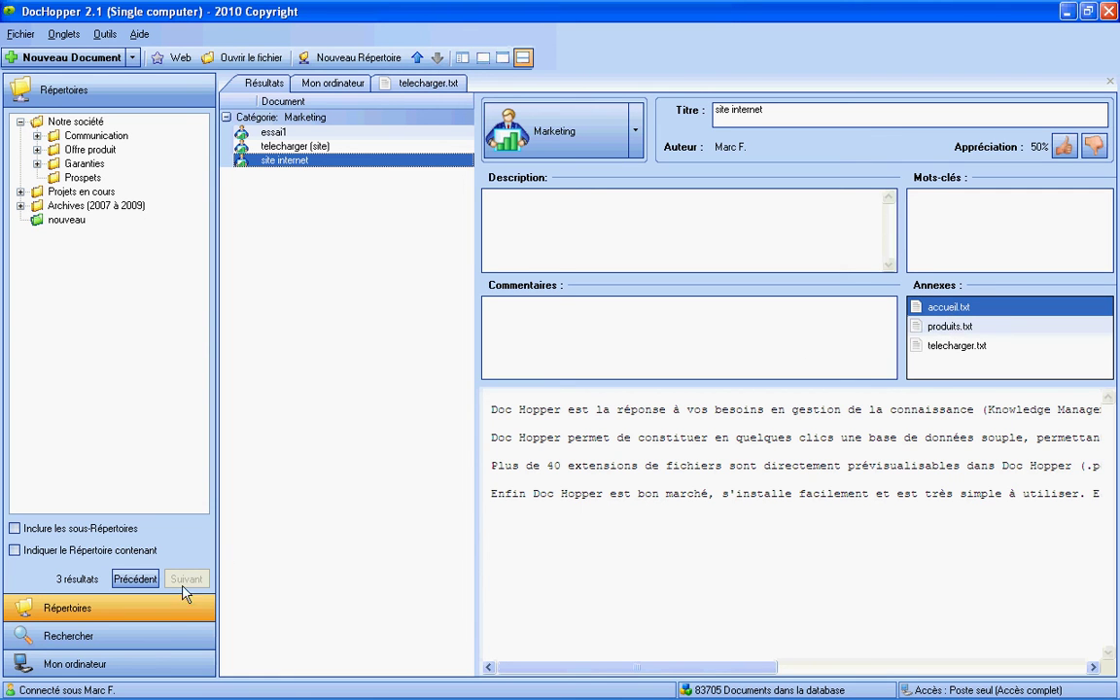
left_click(114, 664)
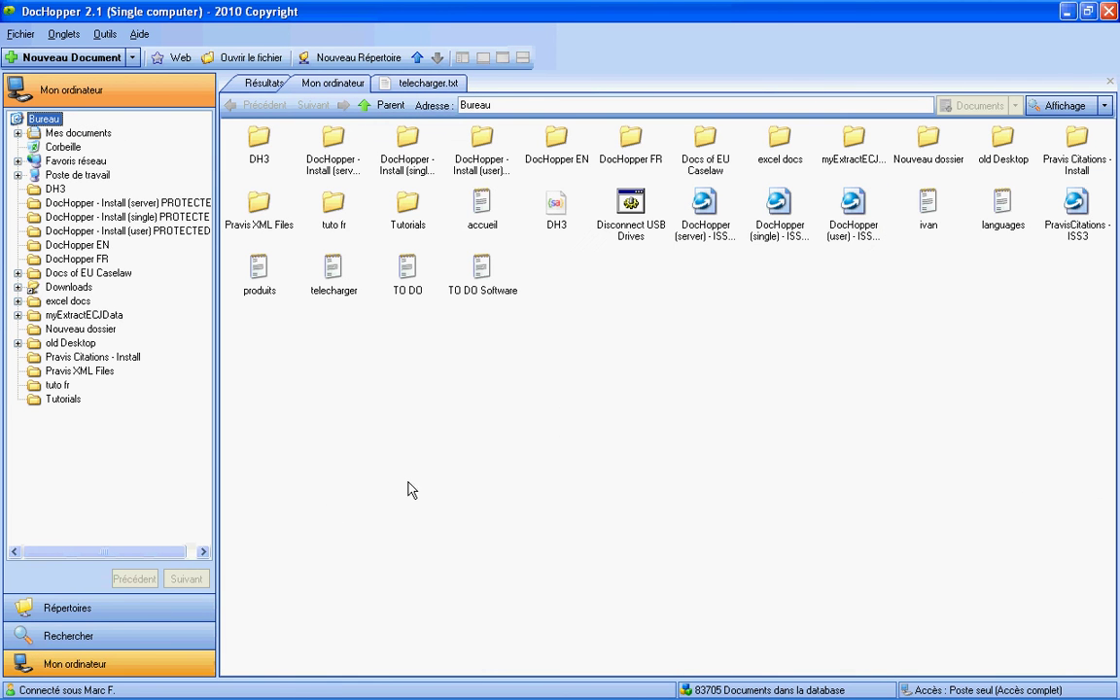
right_click(333, 283)
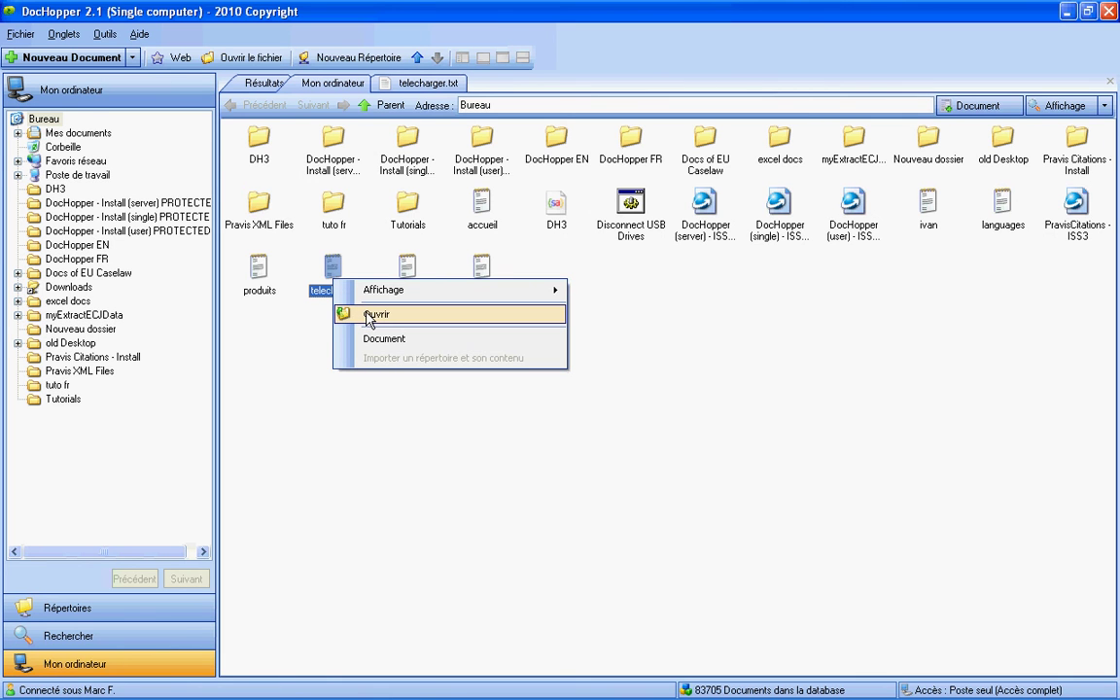
left_click(301, 332)
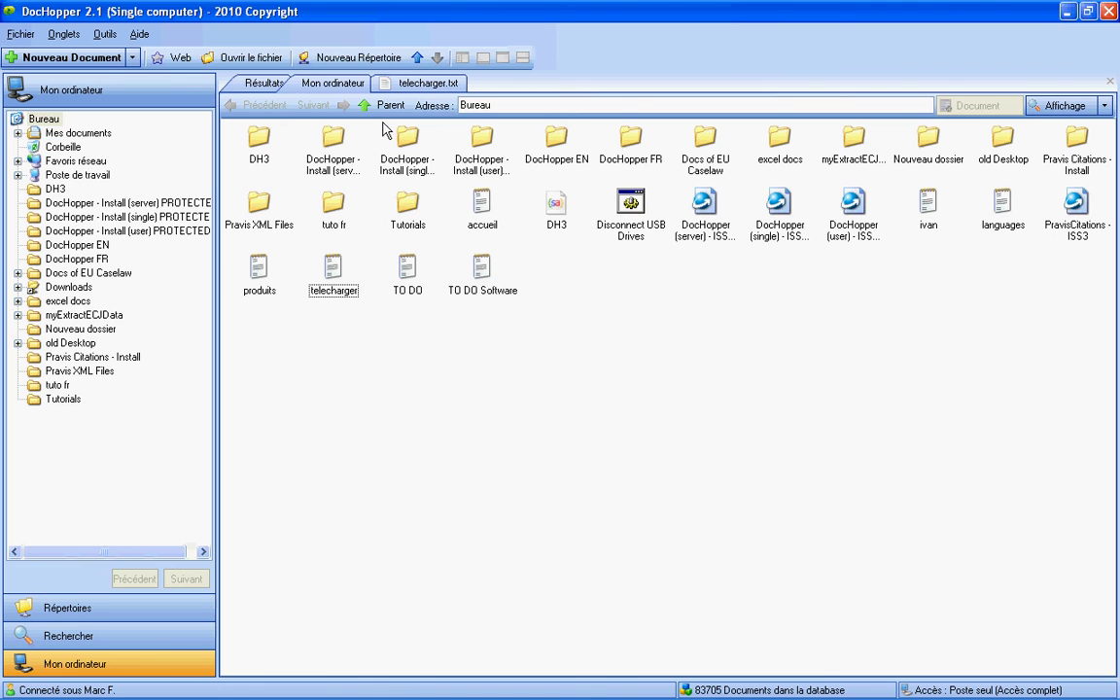
Try to save the already opened telecharger.txt file as a new document, and return to the computer's files
left_click(403, 86)
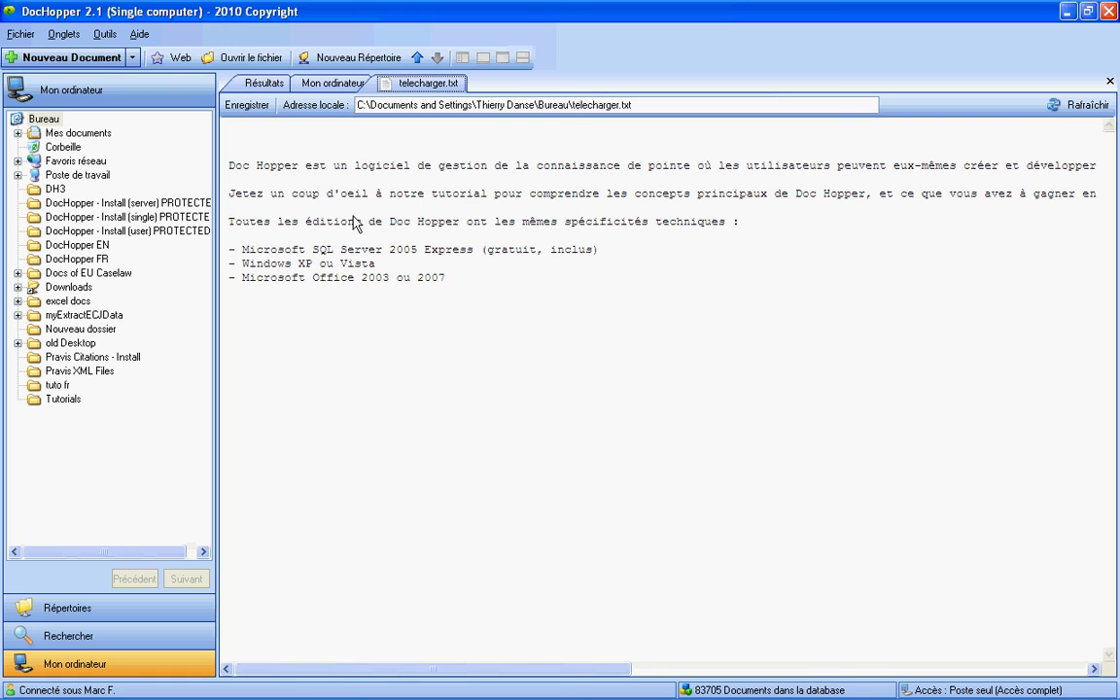
left_click(252, 105)
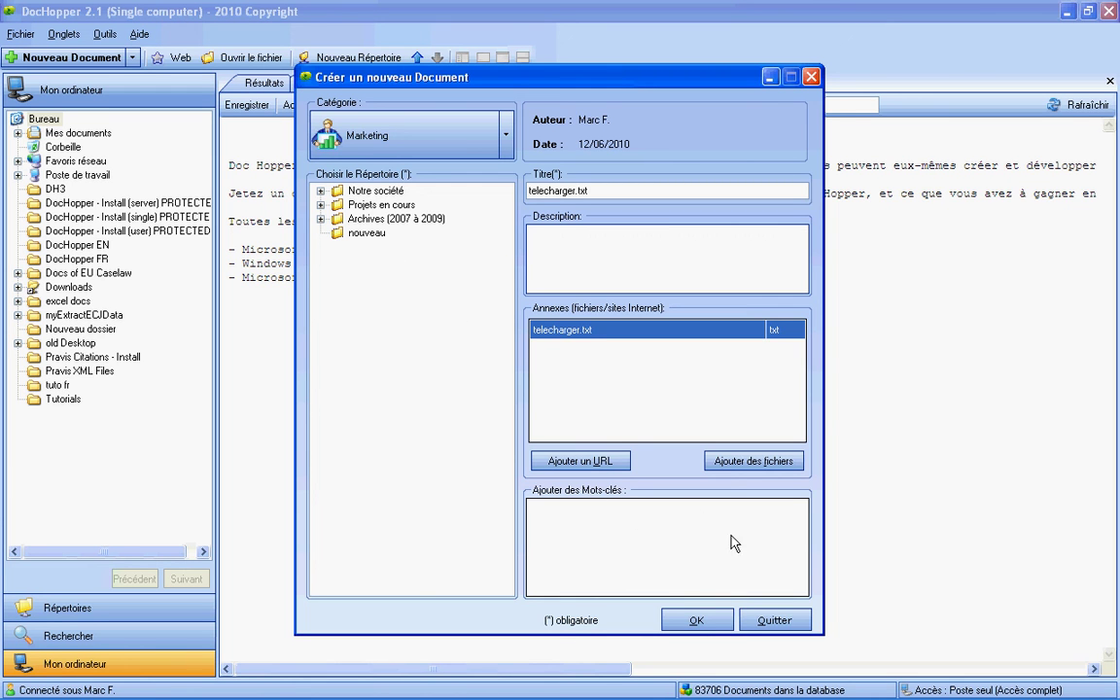
left_click(812, 77)
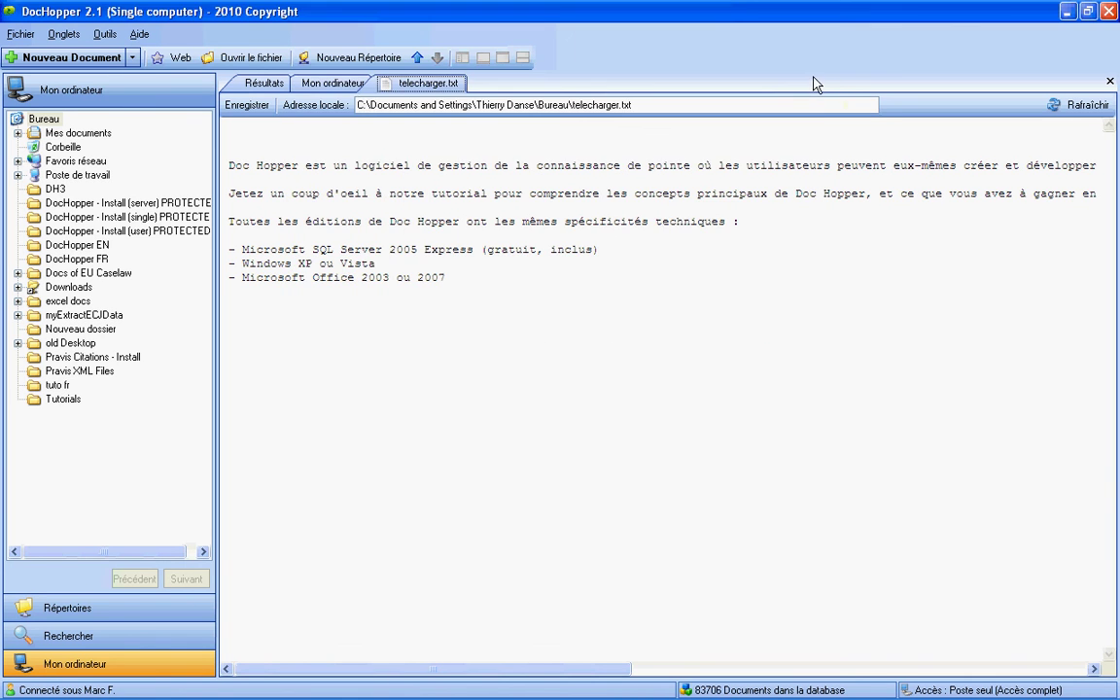
left_click(333, 84)
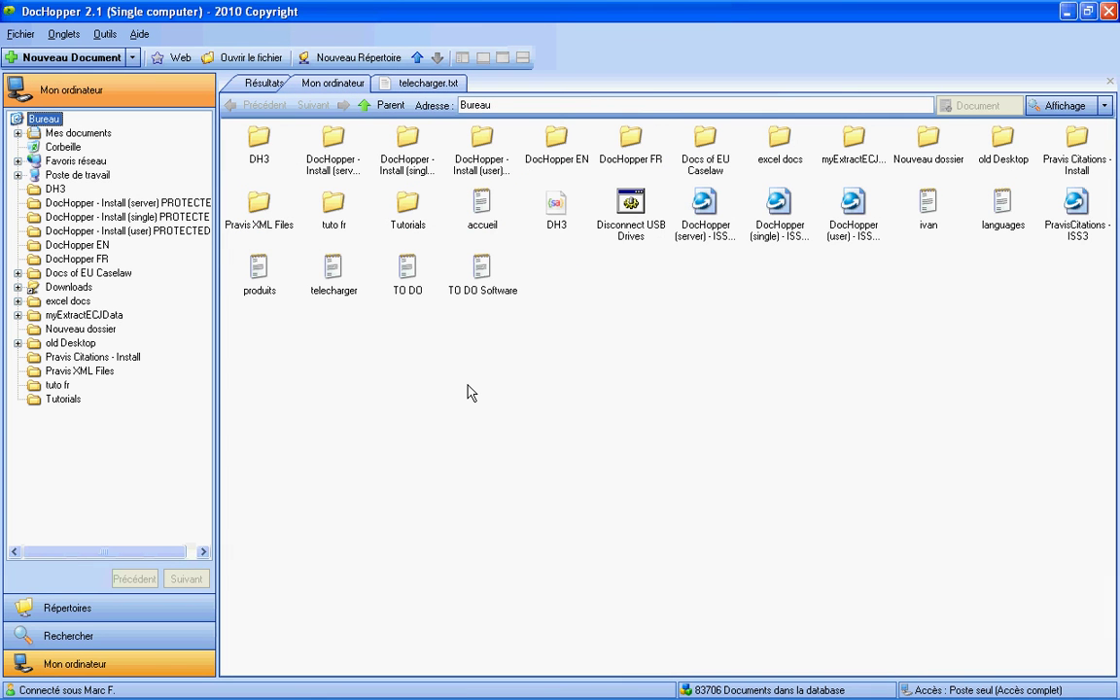